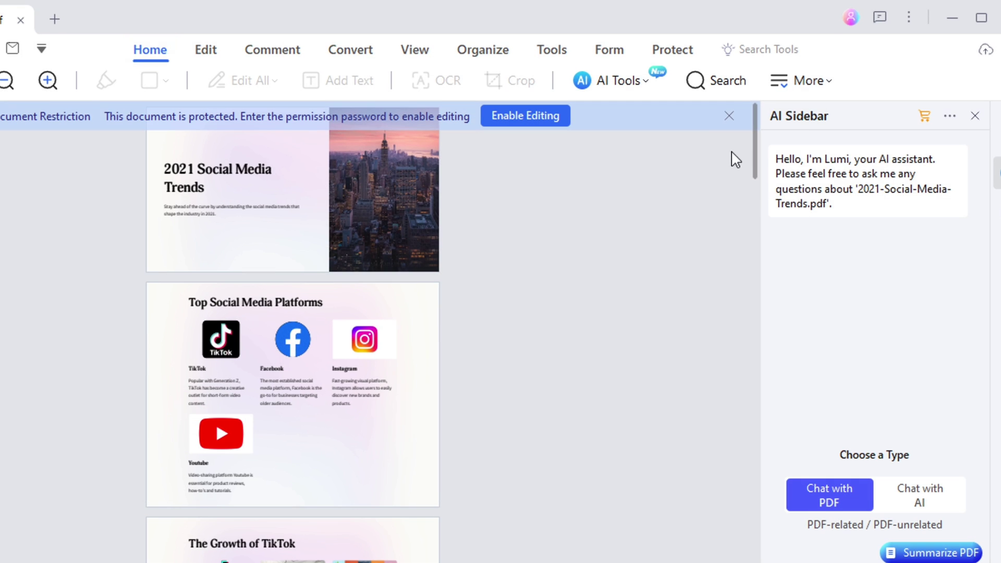
- Screenshot the maintenance agreement page, pixelate its confidential lines, and save the capture as an image
click(816, 84)
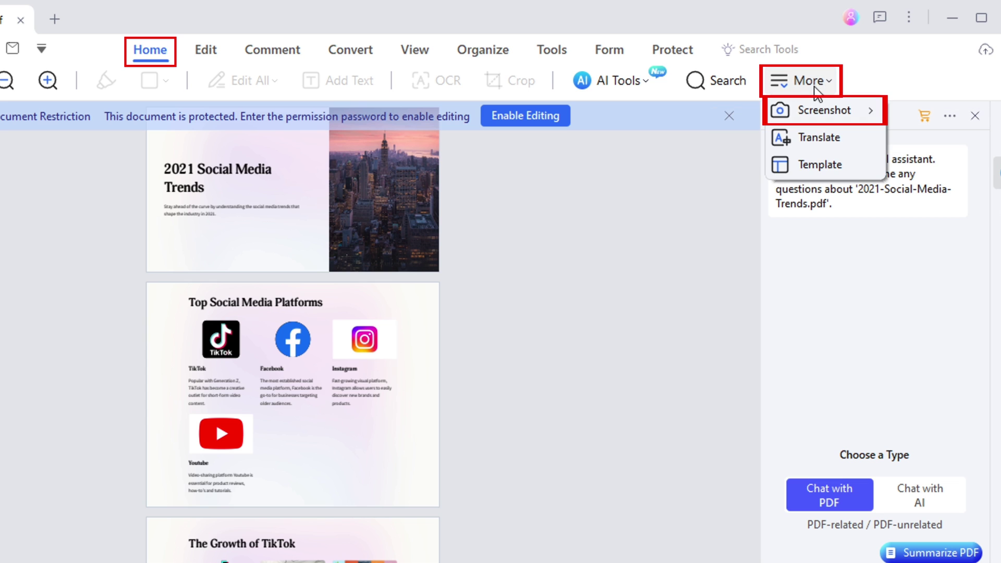
mouse_move(839, 116)
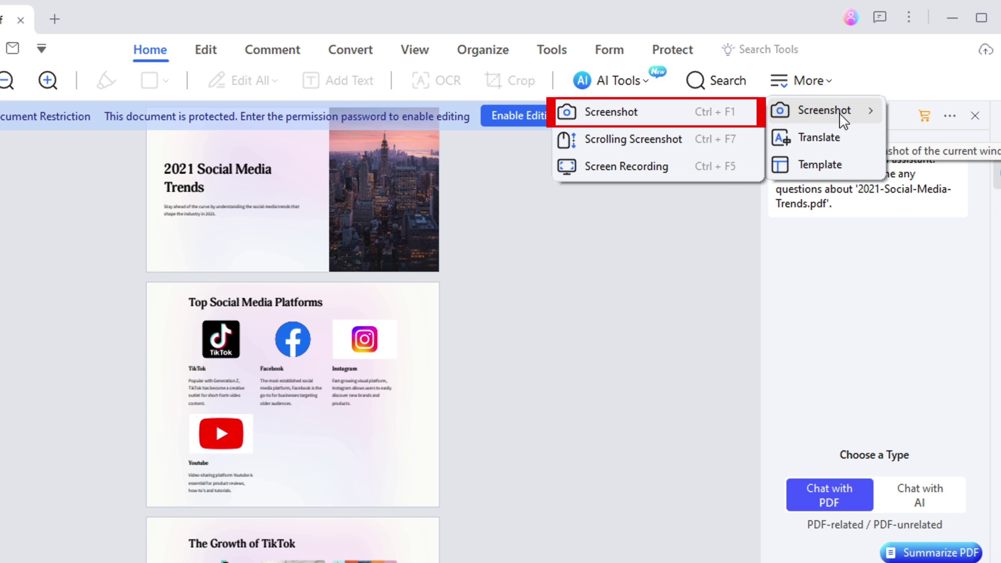
click(734, 115)
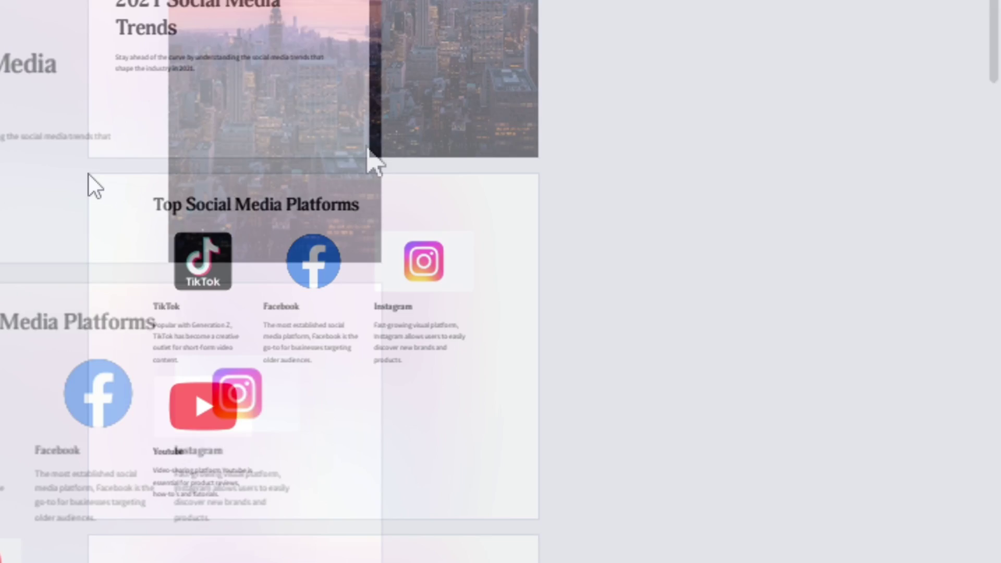
drag(147, 282, 177, 299)
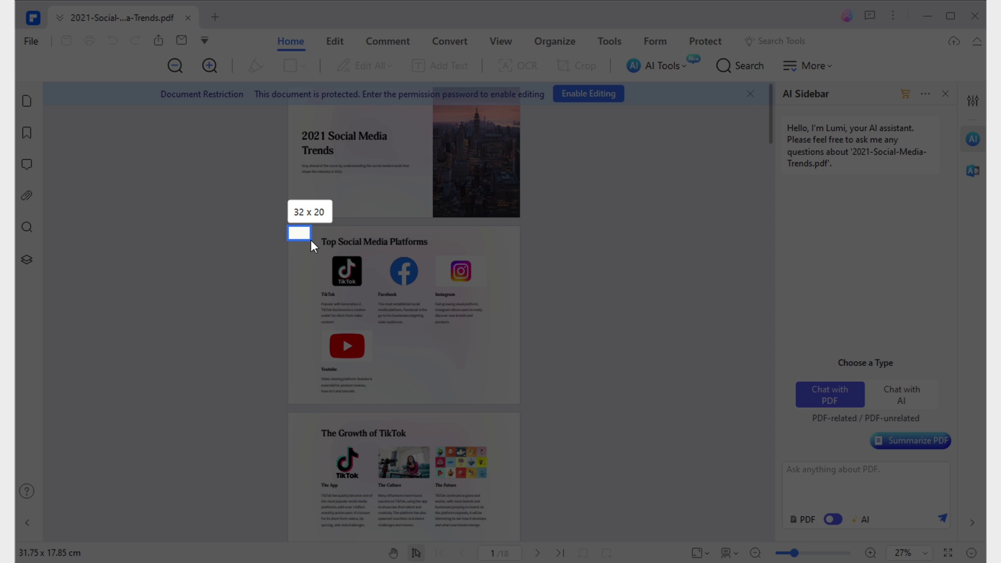
drag(310, 239, 522, 404)
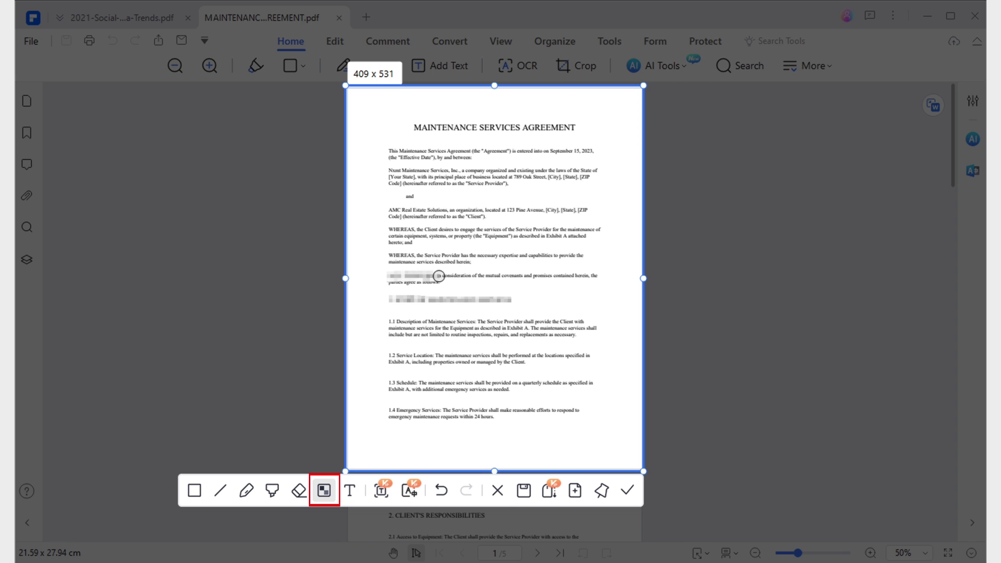
drag(485, 276, 599, 279)
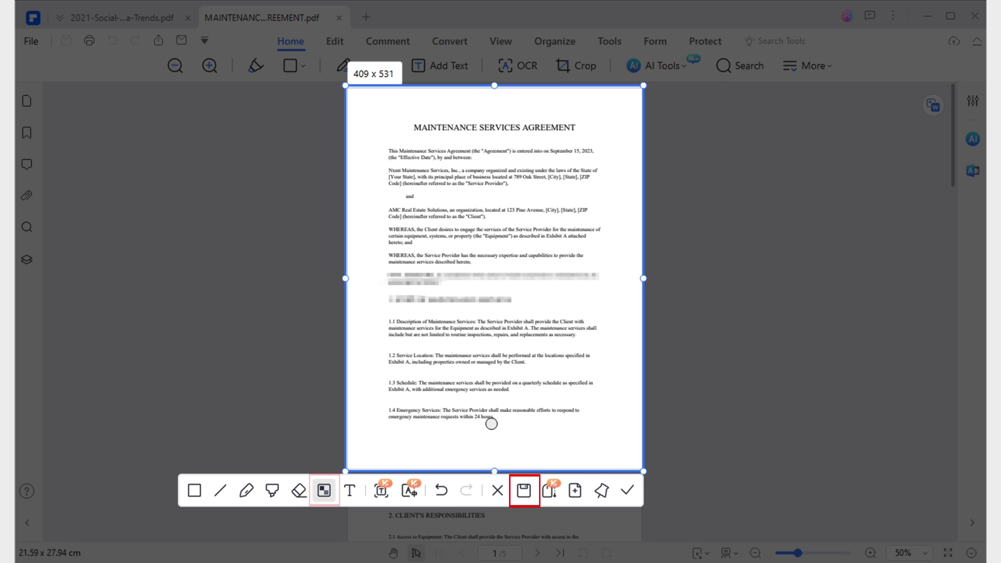
click(523, 492)
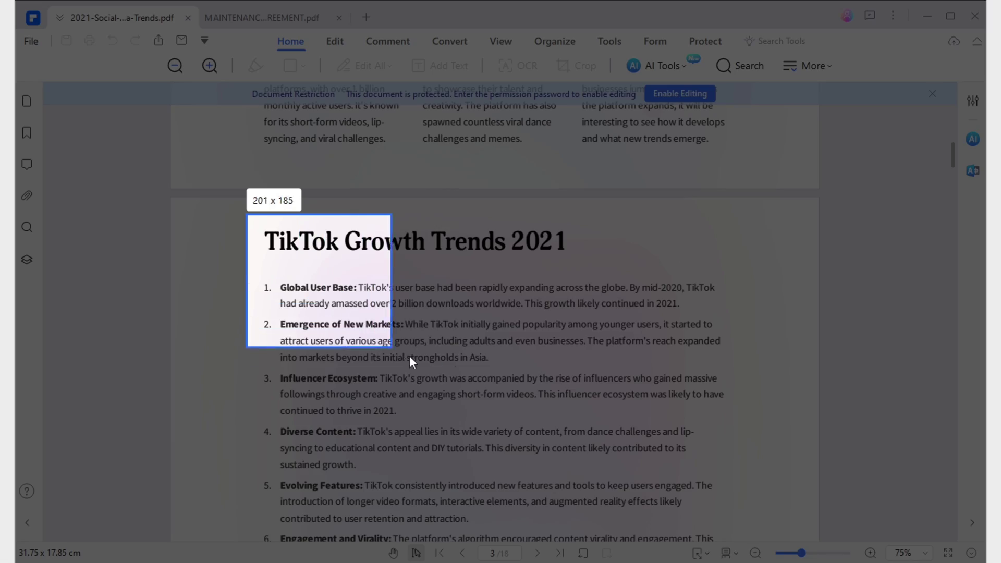
- Capture the TikTok Growth Trends heading and first three points (635 x 213) and extract their text
drag(410, 357, 732, 422)
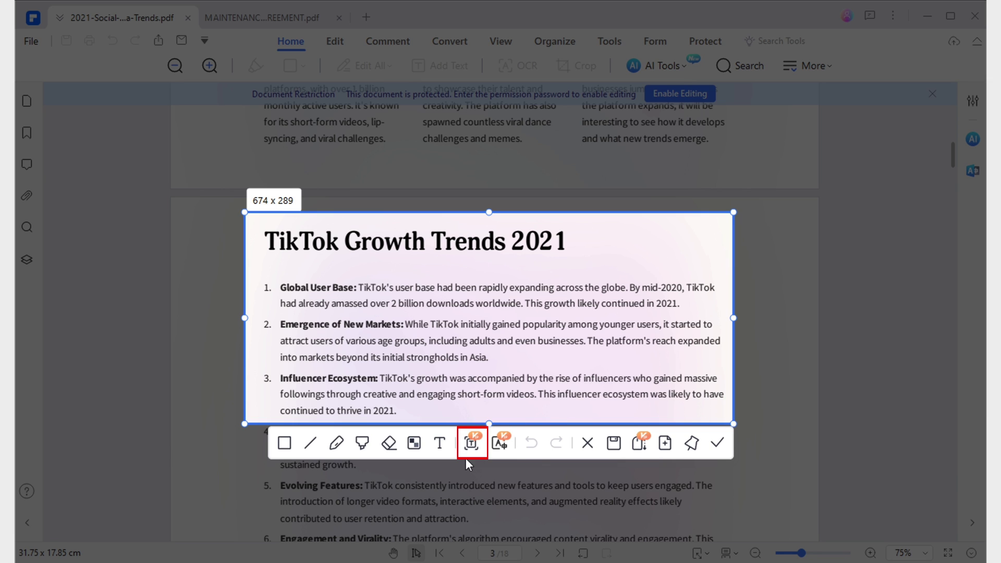
click(471, 444)
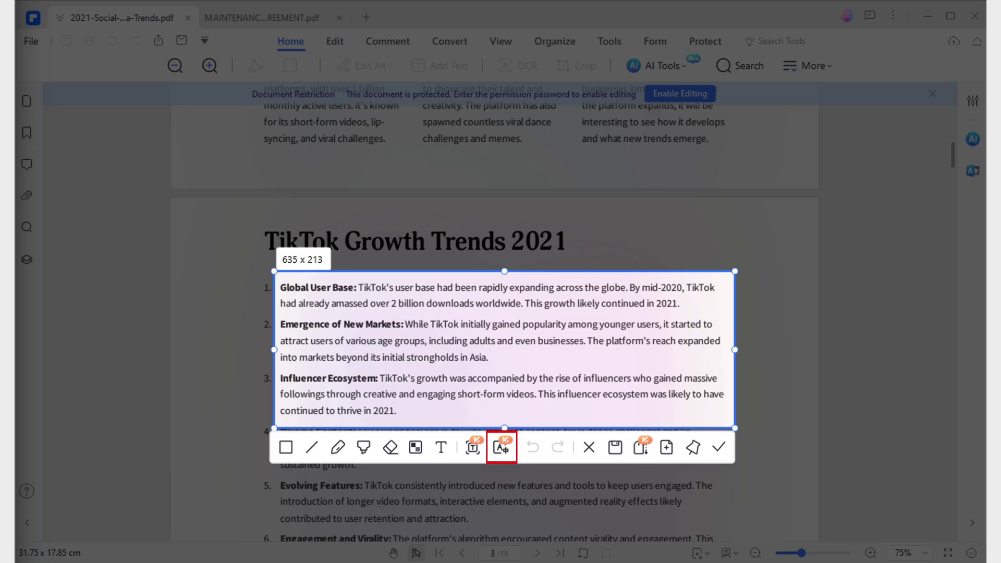
- Translate the captured TikTok growth points into French, then change the target language to German
click(501, 448)
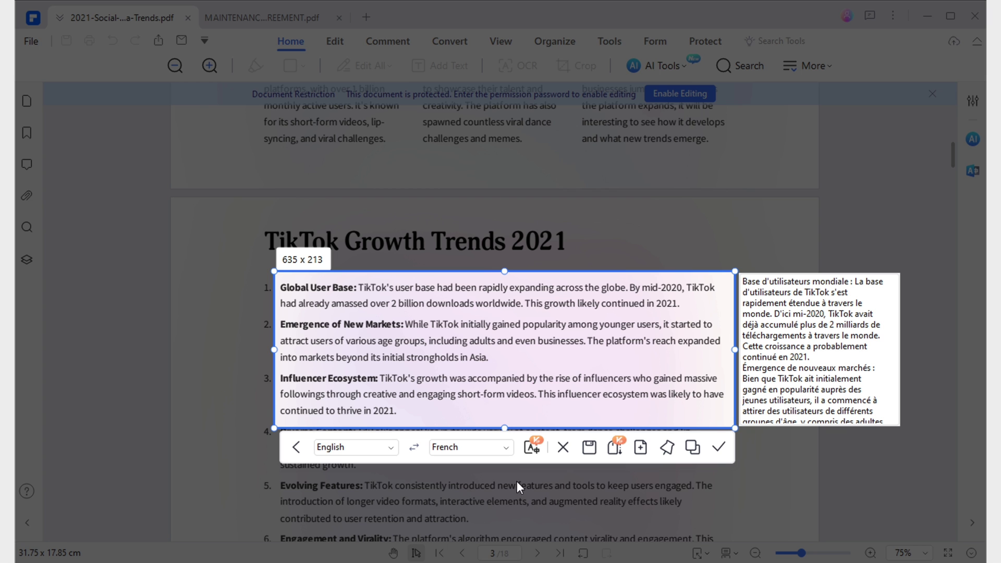
click(503, 447)
click(492, 525)
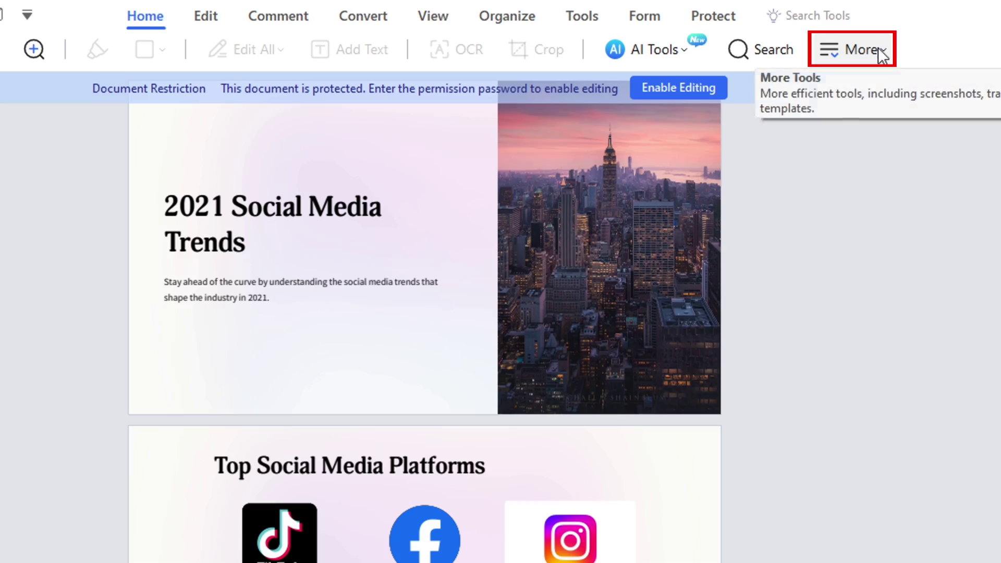
- Take a scrolling screenshot from the first slide down to the AI advertising points and save it as a PDF
click(881, 53)
mouse_move(845, 77)
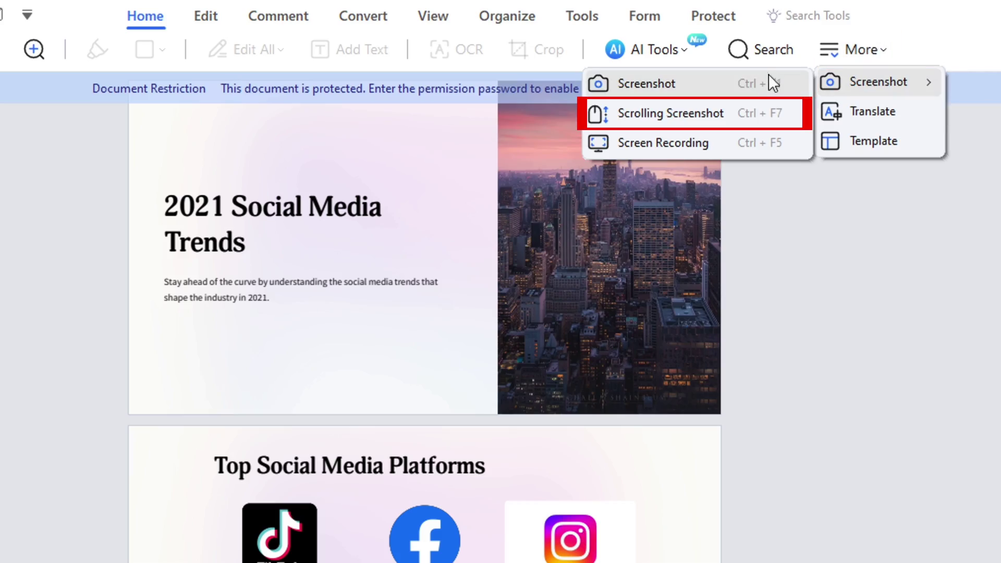
click(753, 112)
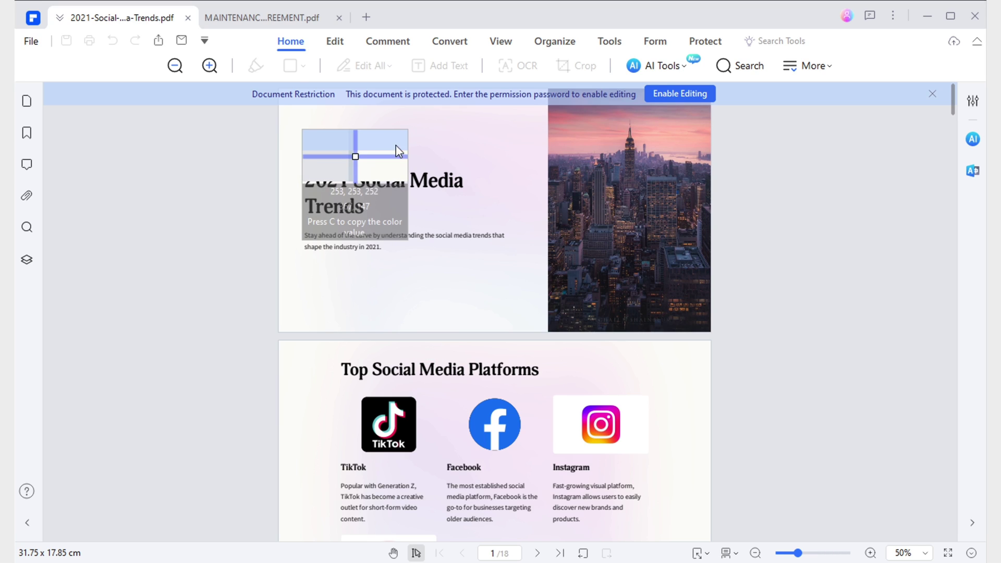
drag(280, 106, 708, 333)
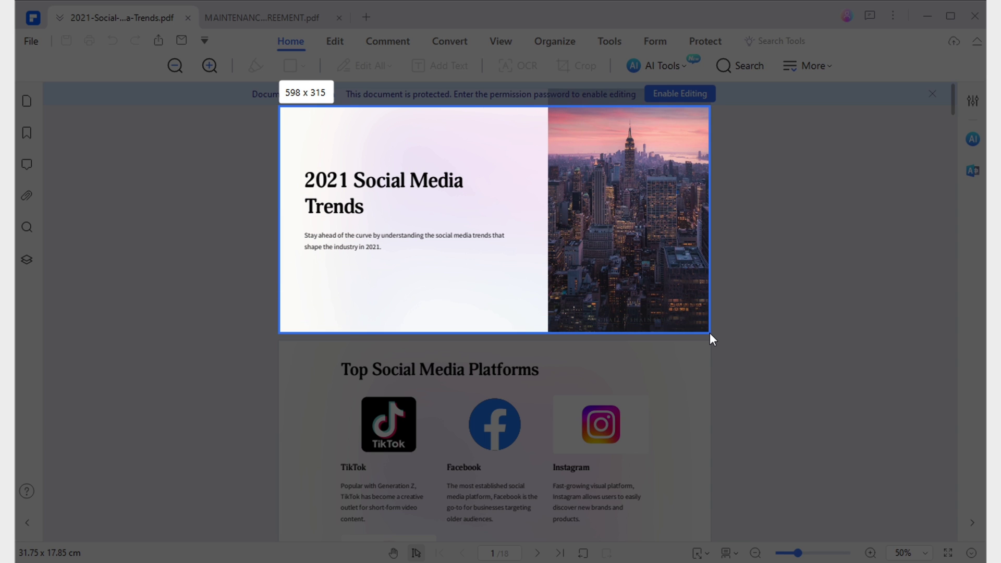
scroll(709, 332, down, 5)
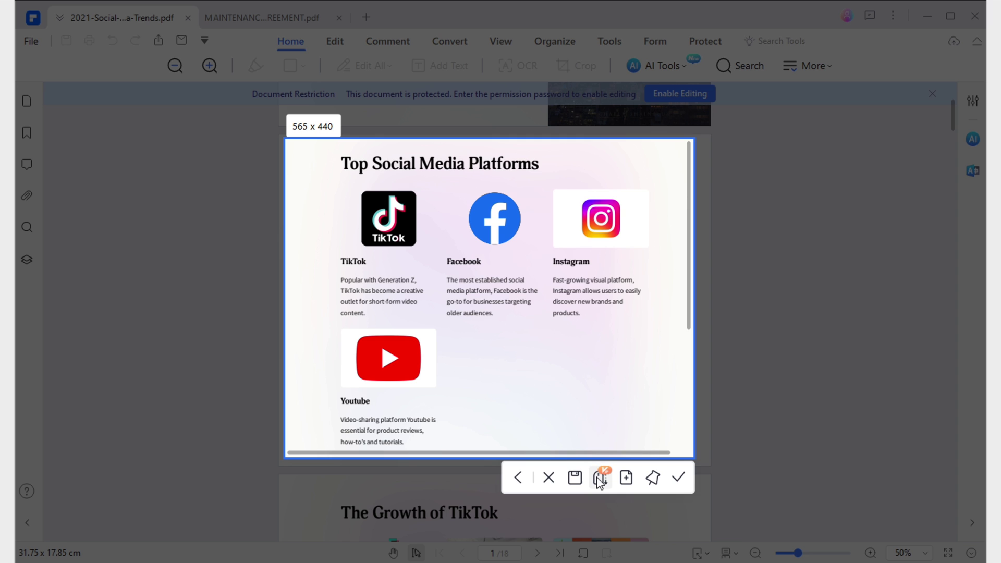
click(599, 477)
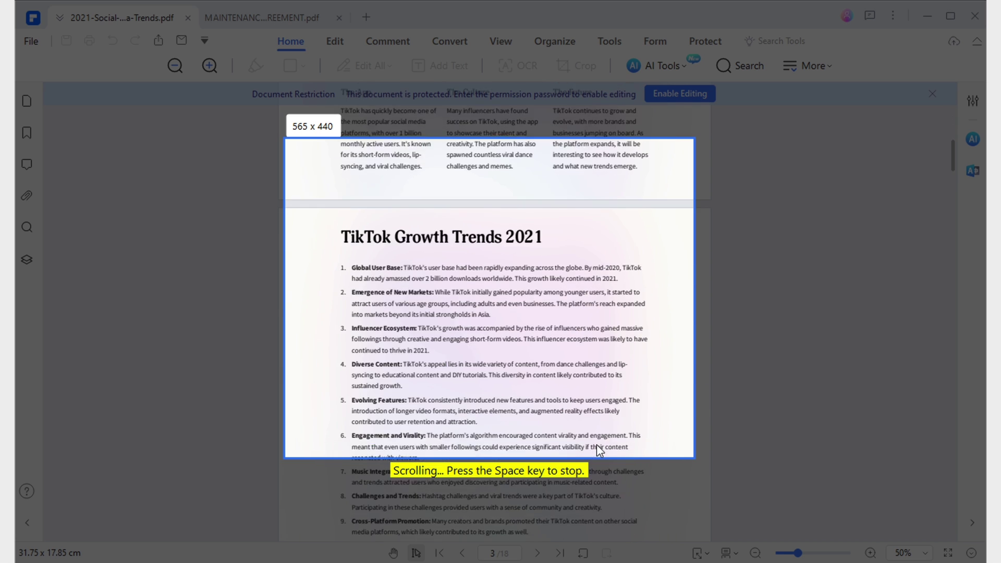
key(space)
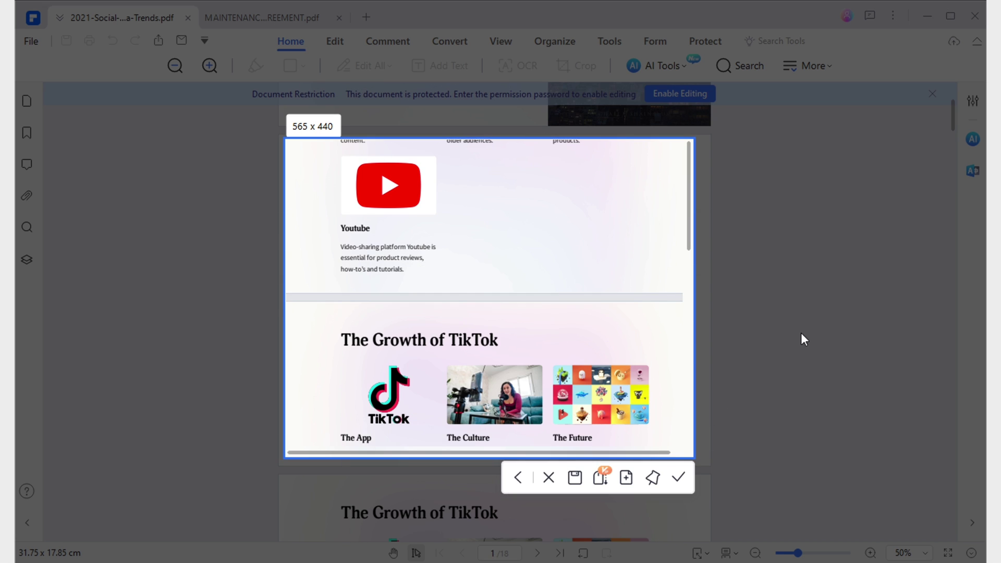
click(600, 477)
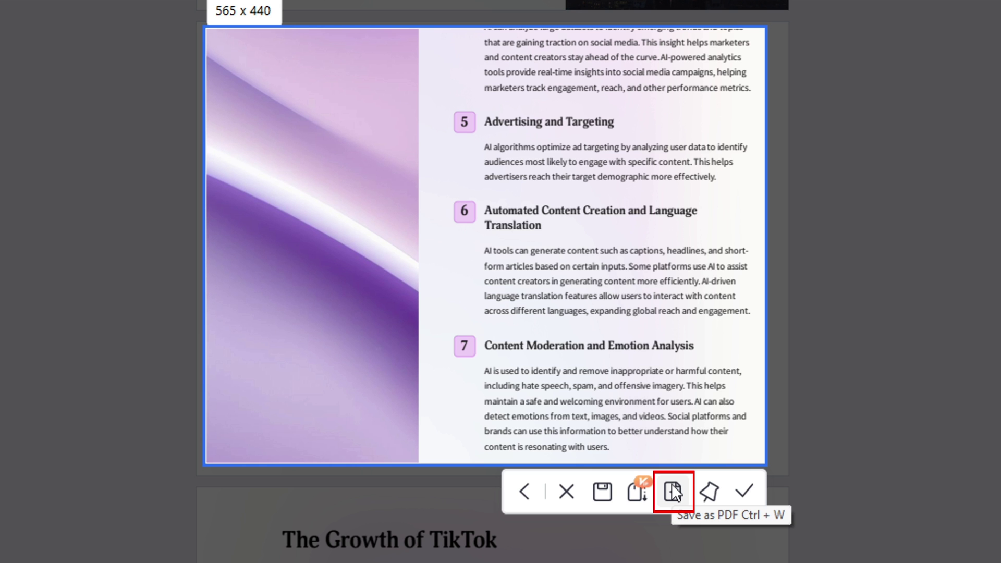
click(673, 491)
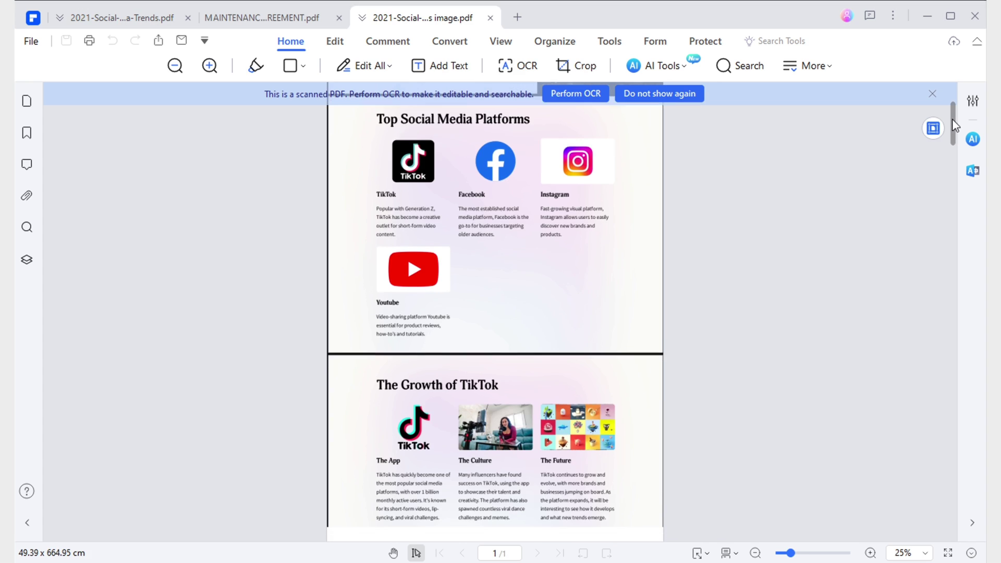
- Run OCR on the scanned screenshot PDF, producing editable English text for all pages
drag(954, 126, 964, 72)
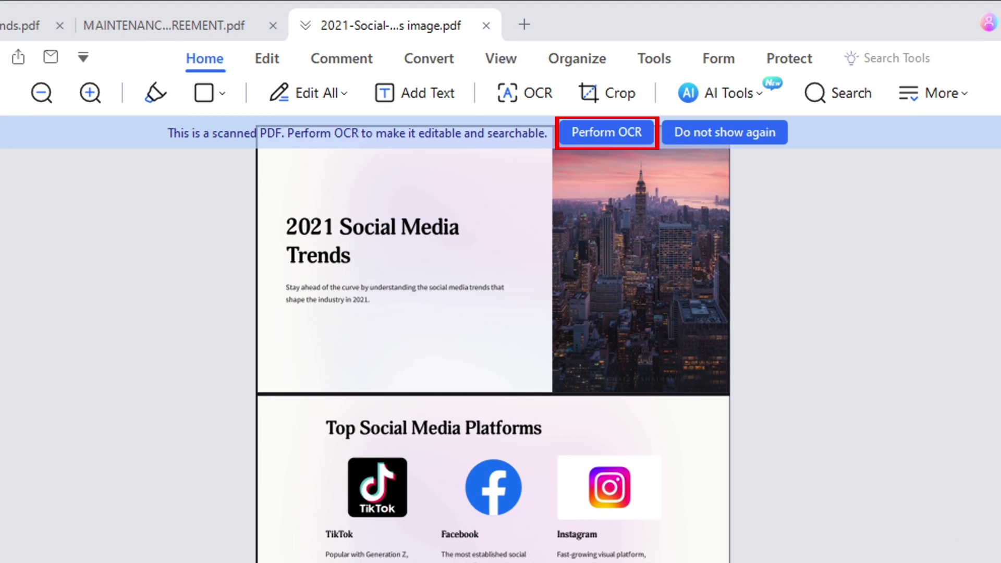
click(631, 133)
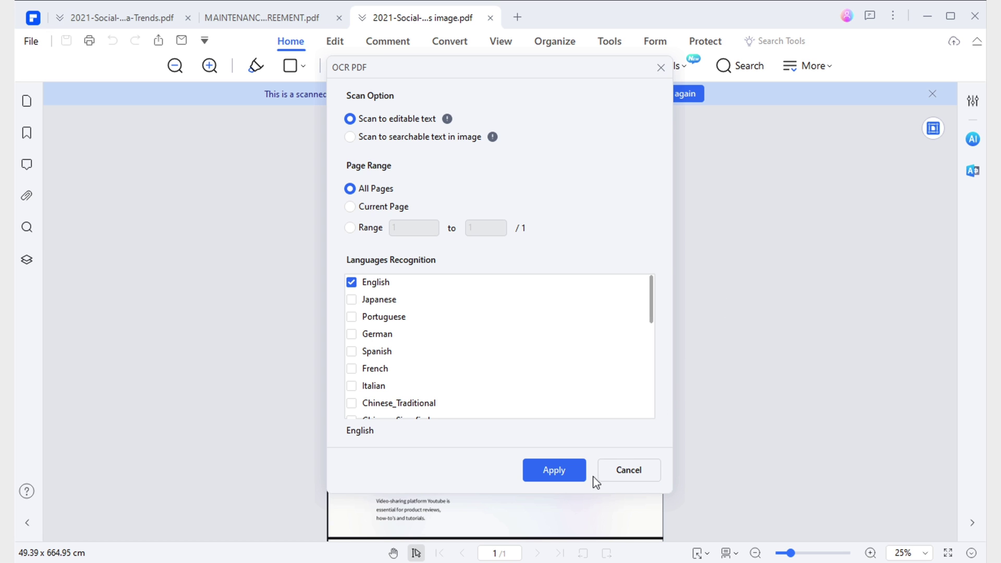
click(575, 477)
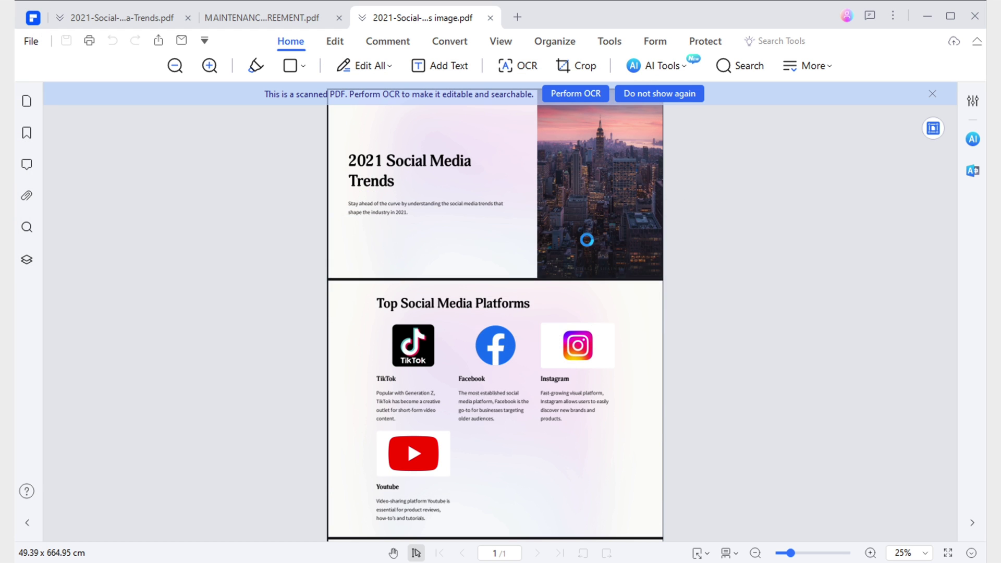
- Select the cover subtitle's text in the OCR result for editing
click(315, 320)
key(ctrl+a)
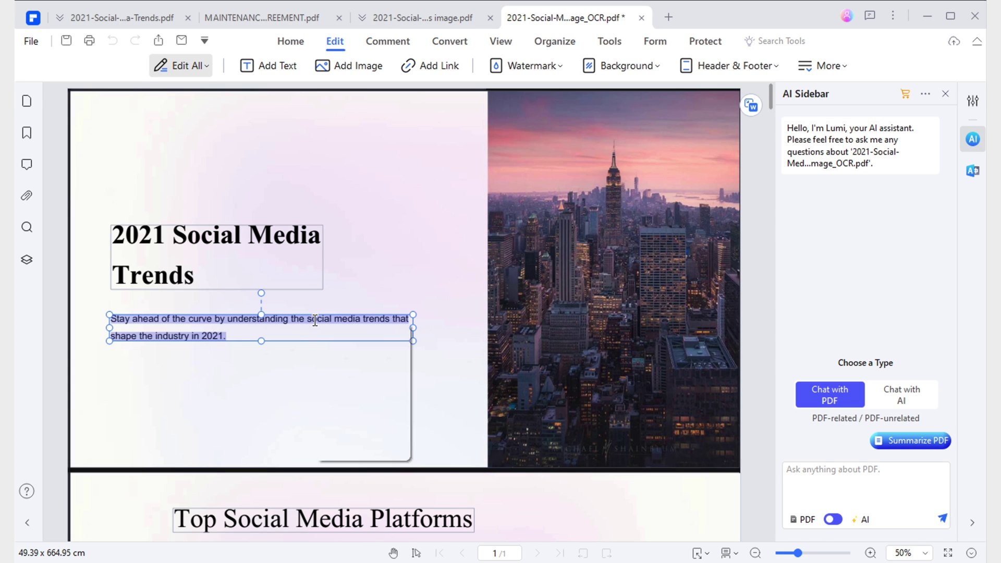
right_click(315, 320)
click(309, 319)
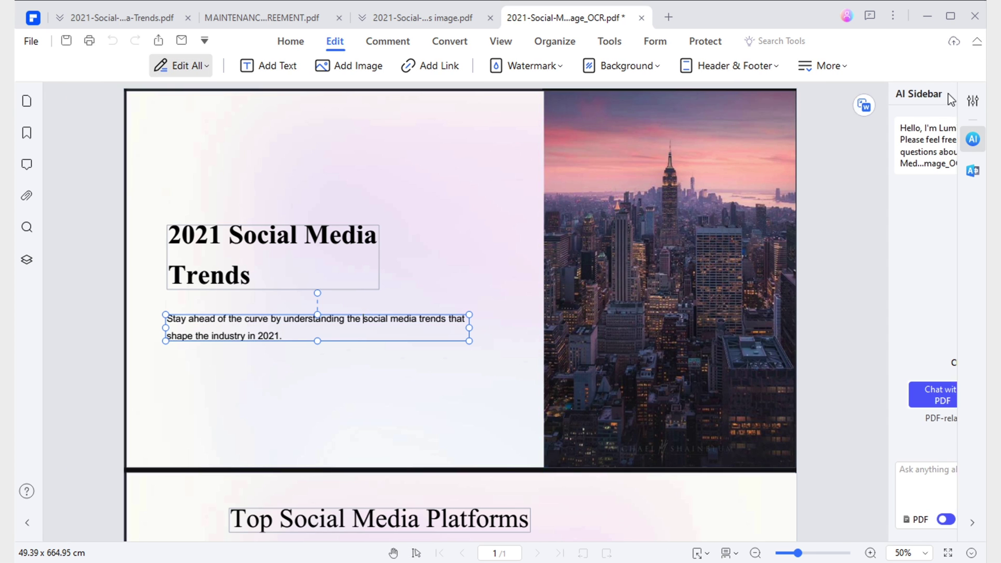
- Set the cover subtitle's font size to 22 and its colour to red
click(946, 93)
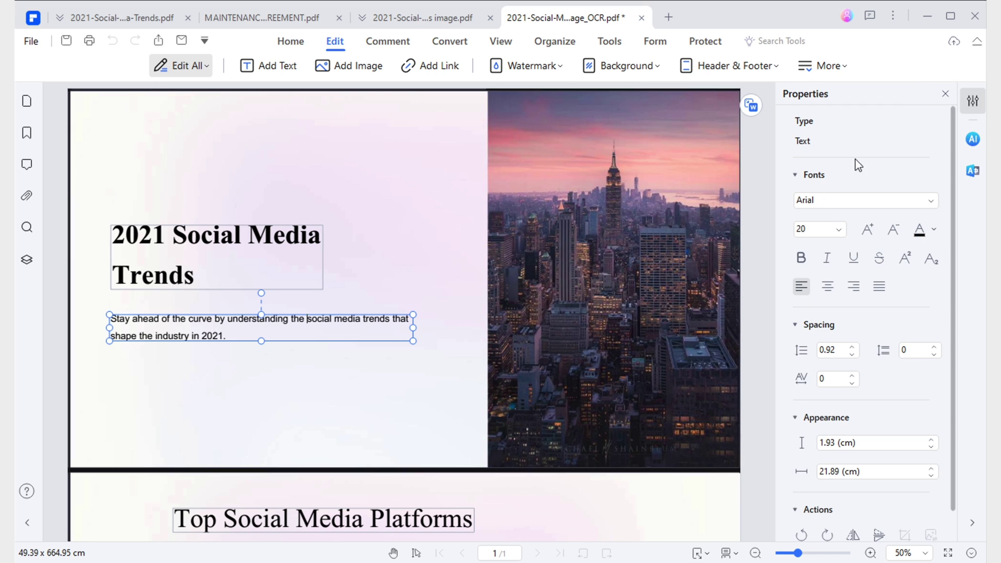
key(ctrl+a)
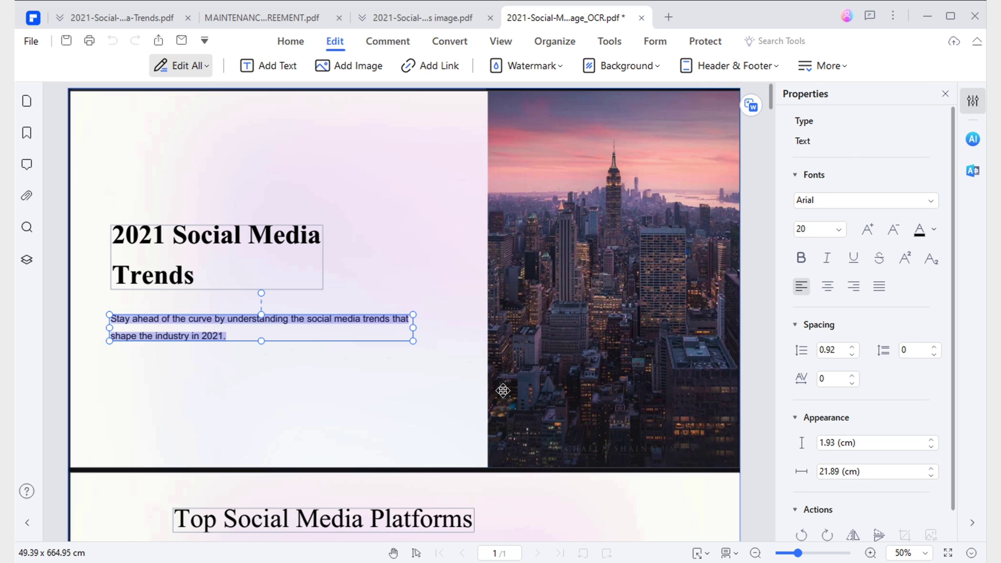
click(865, 229)
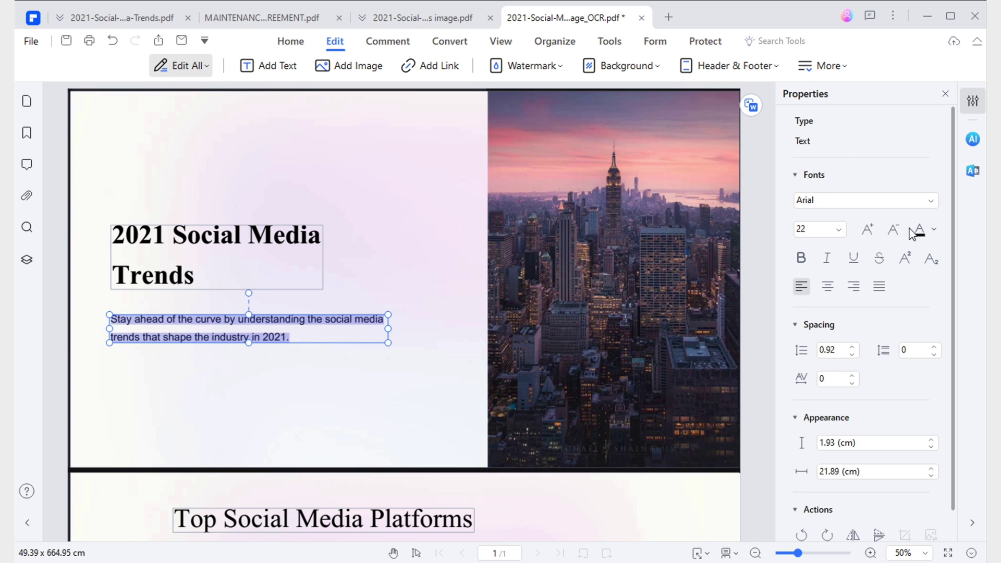
click(933, 229)
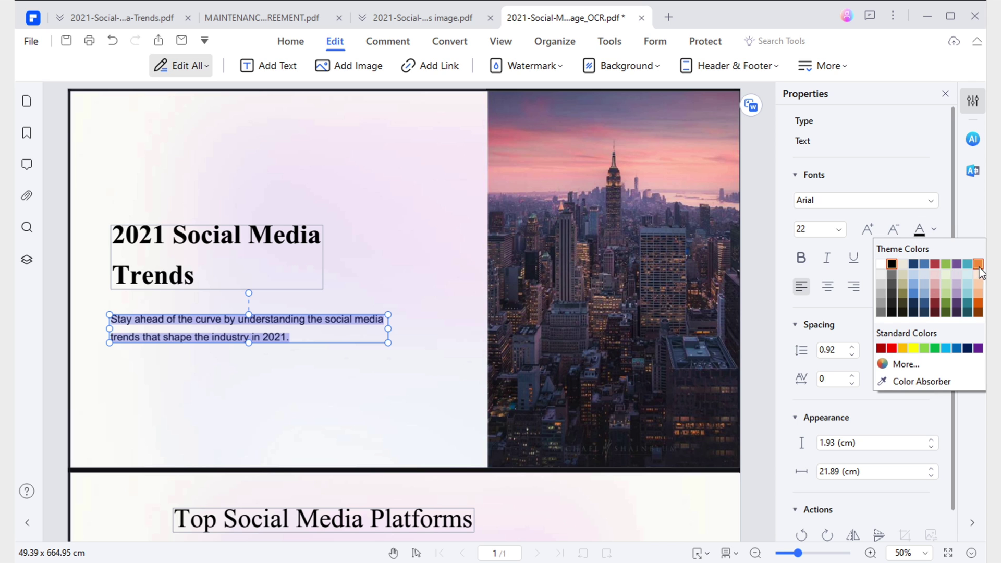
click(892, 348)
click(360, 389)
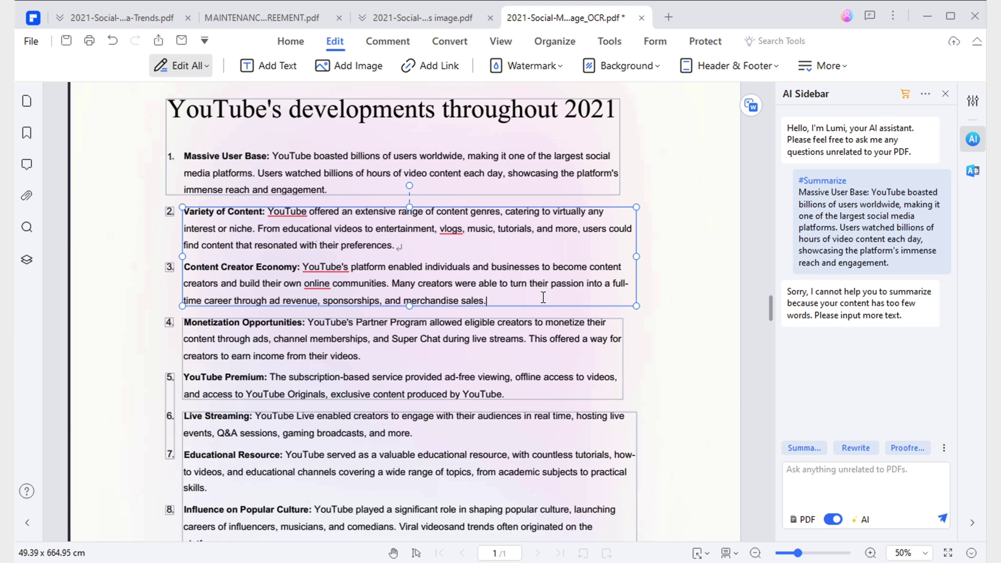
- Have the AI Sidebar summarize the Variety of Content and Content Creator Economy paragraphs into an abstract and key points
drag(543, 297, 183, 210)
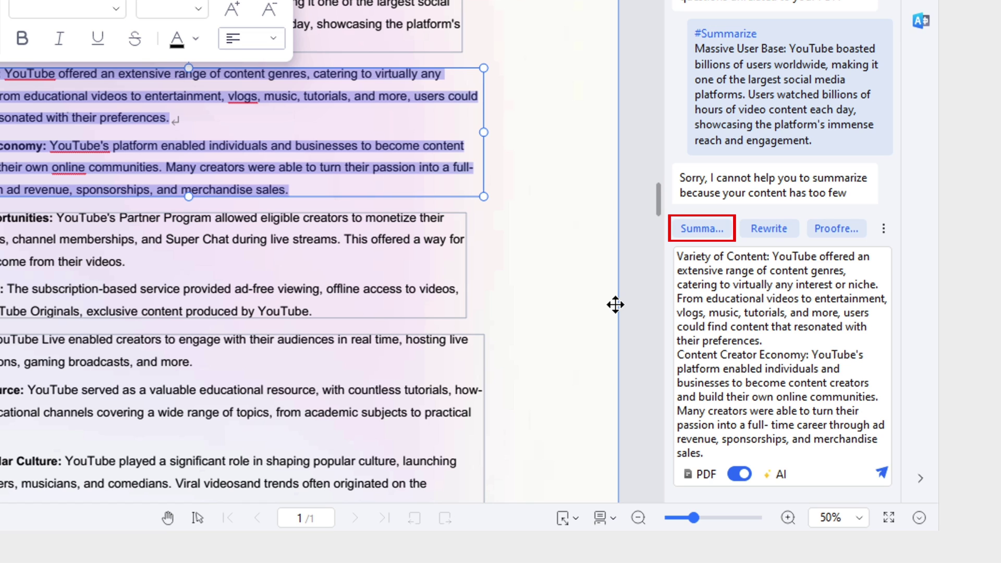
click(714, 229)
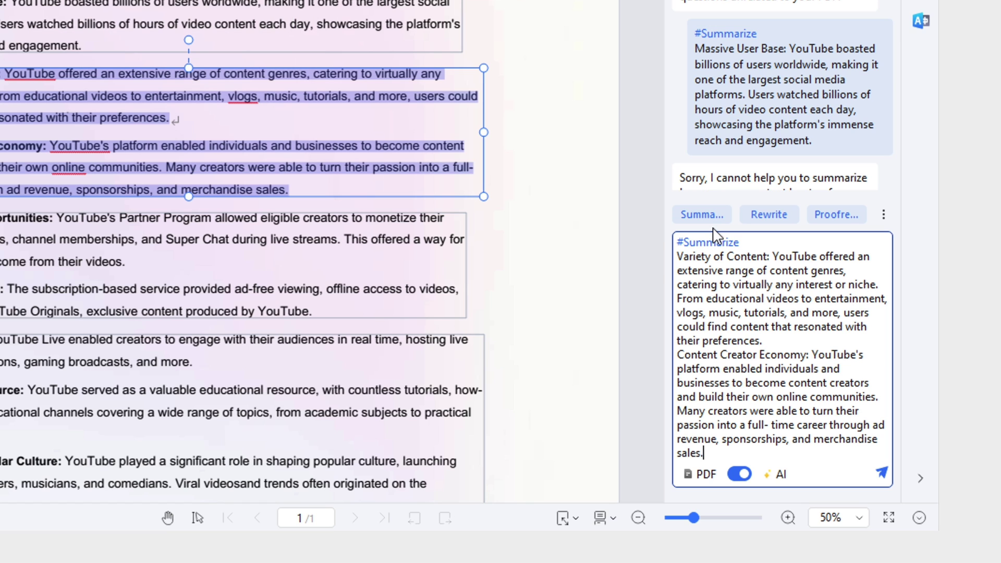
click(876, 474)
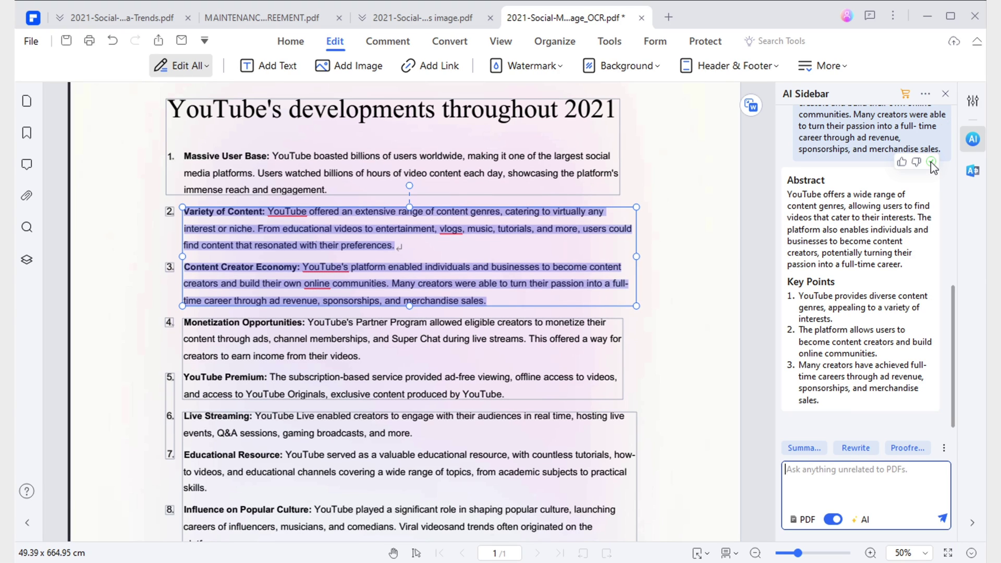
click(388, 41)
click(545, 65)
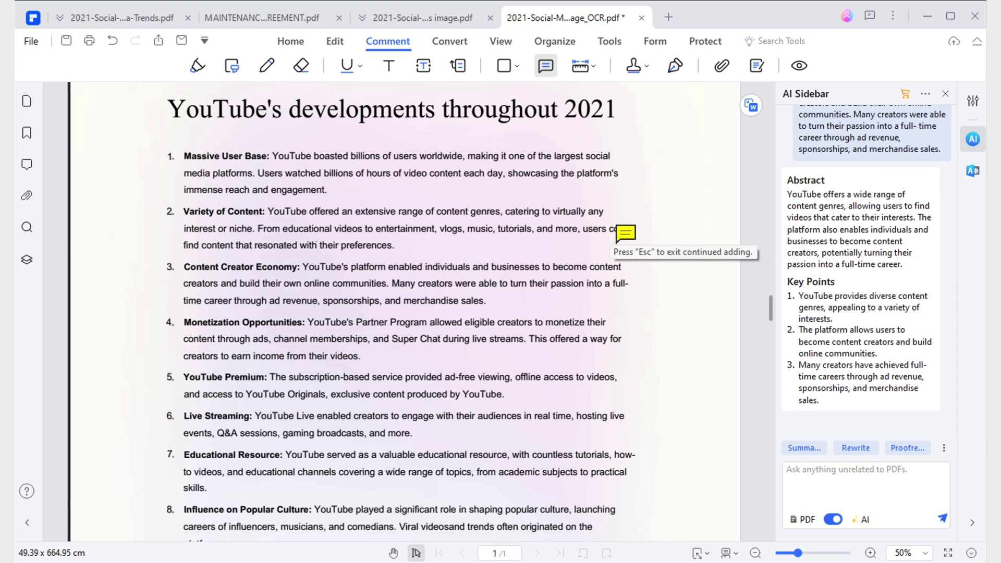
- Place a sticky note beside the Variety of Content paragraph and paste the AI summary into it
click(645, 236)
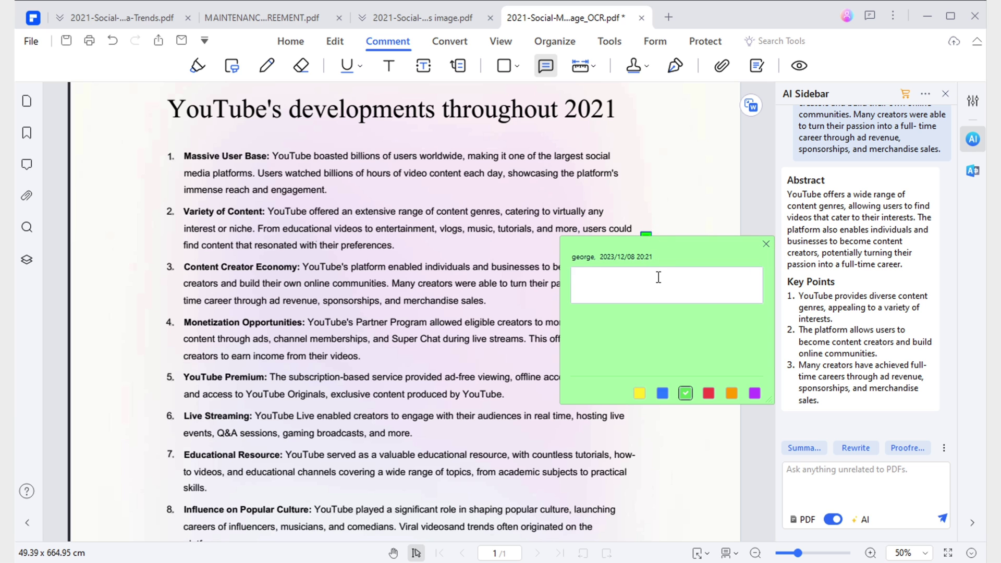
text(Abstract YouTube offers a wide range of content genres, allowing users to find videos that cater to their interests. The platform also enables individuals and businesses to become content creators, potentially turning their passion into a full-time career.  Key Points YouTube provides diverse content genres, appealing to a variety of interests. The platform allows users to become content creators and build online communities. Many creators have achieved full-time careers through ad revenue, sponsorships, and merchandise sales.)
scroll(652, 312, up, 3)
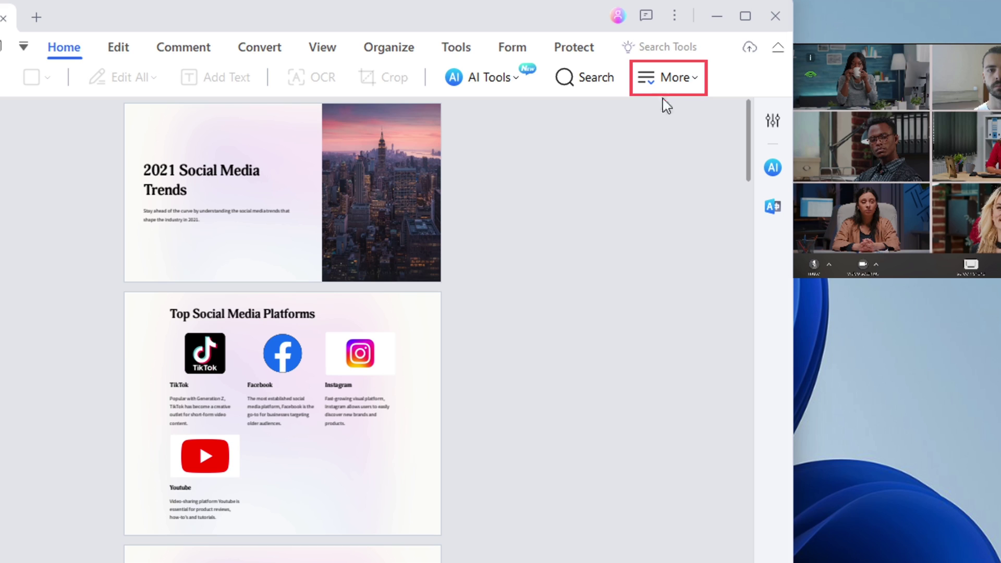
- Set up a screen recording region over the whole PDFelement window, with the recording controls moved onto the page
click(672, 83)
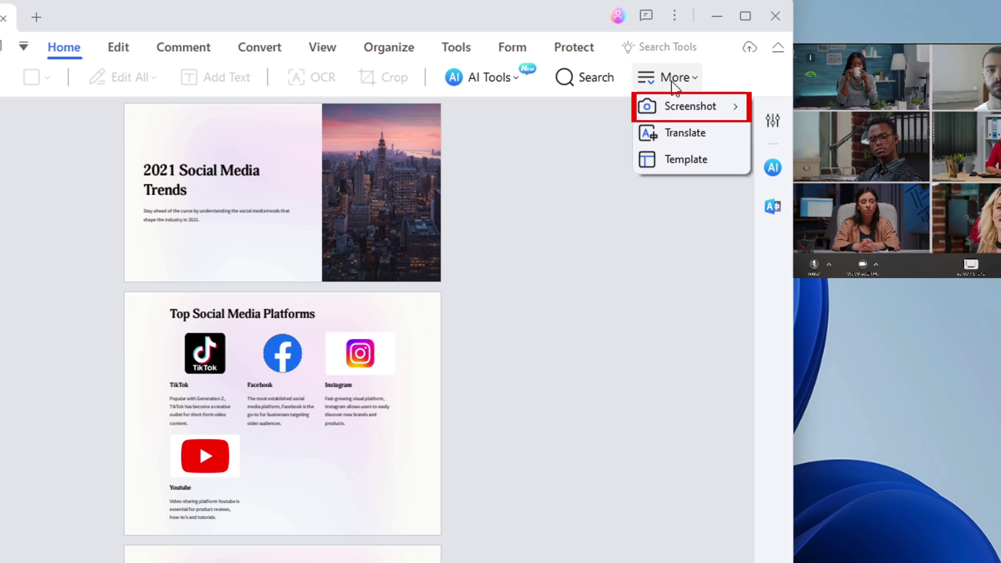
mouse_move(680, 111)
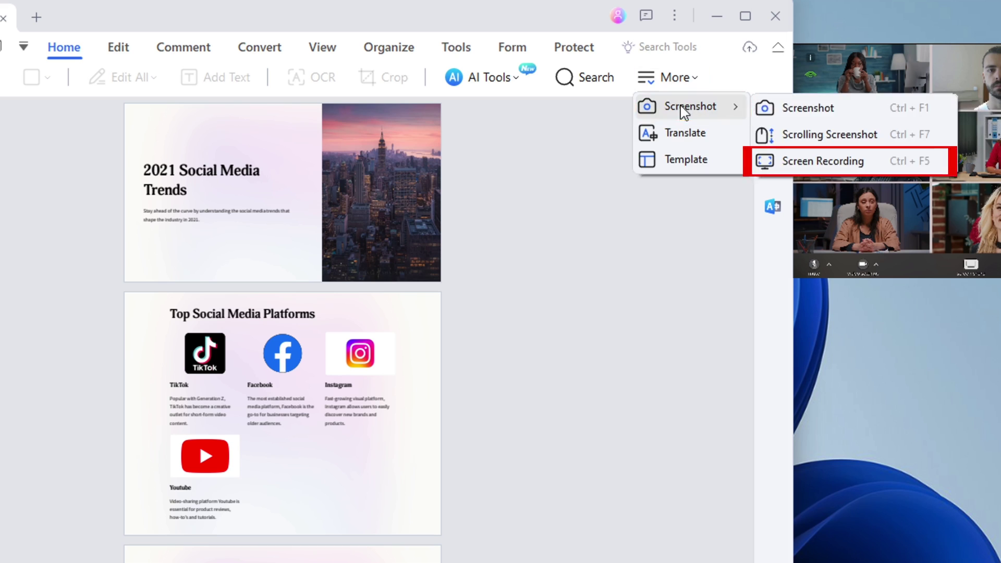
click(791, 168)
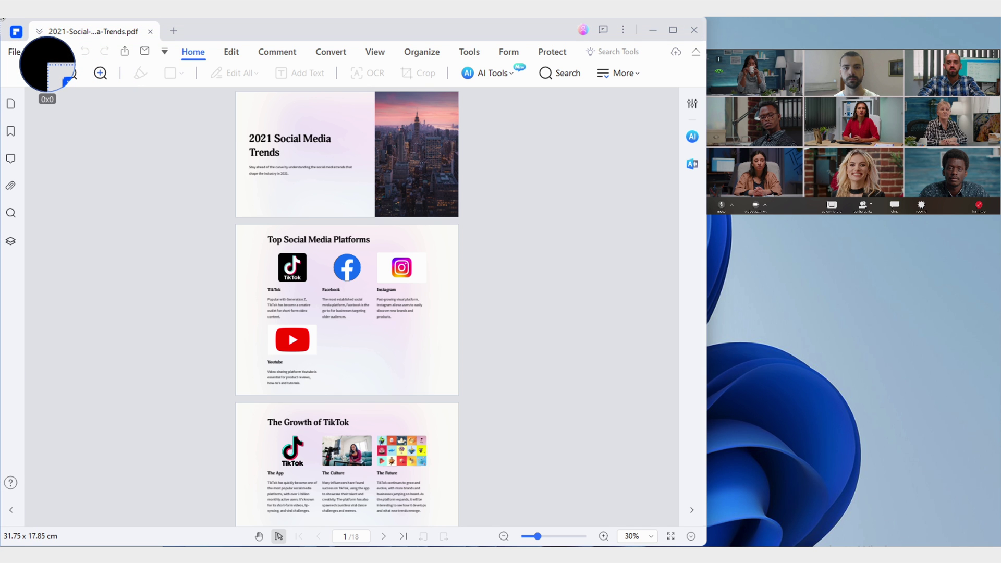
drag(2, 18, 703, 547)
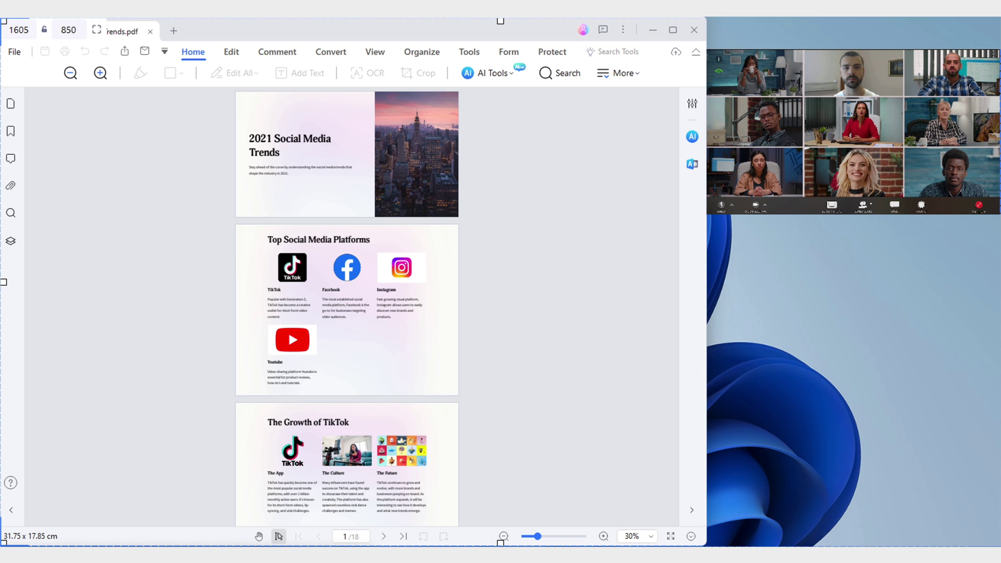
drag(458, 466, 518, 384)
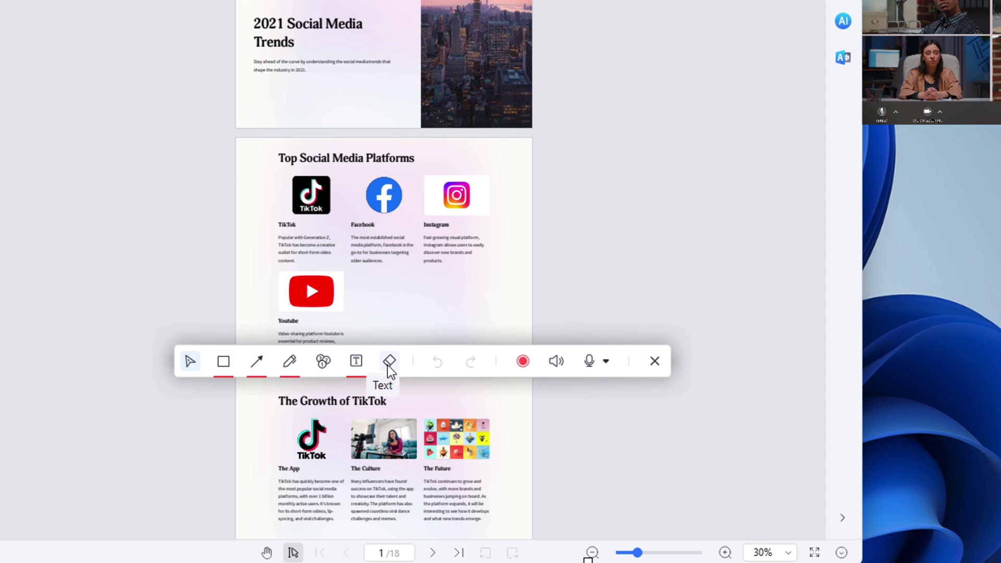
- Record the screen while boxing the top platforms on page 2 in red with an 'Our top platforms' label, then stop
click(606, 362)
click(557, 362)
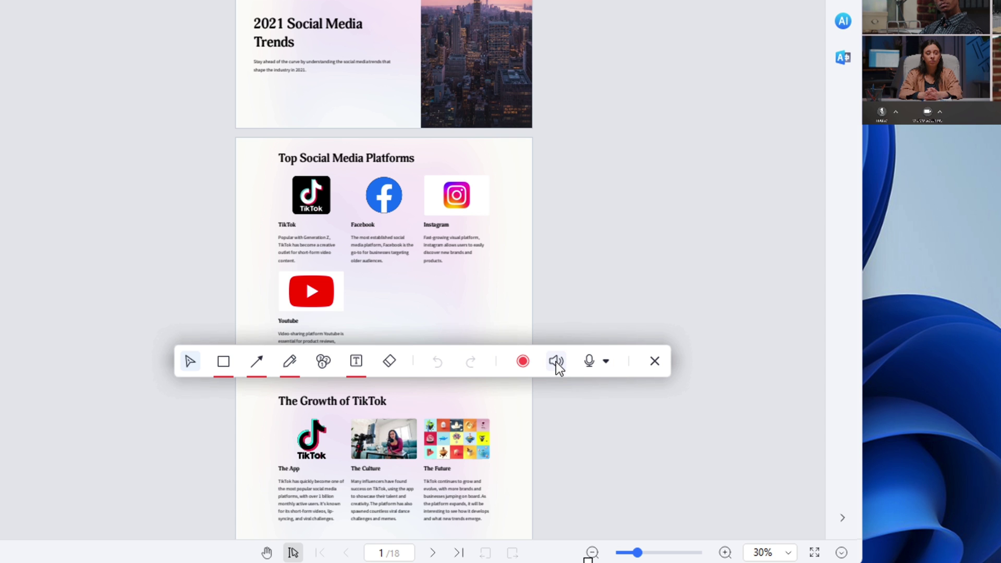
click(519, 362)
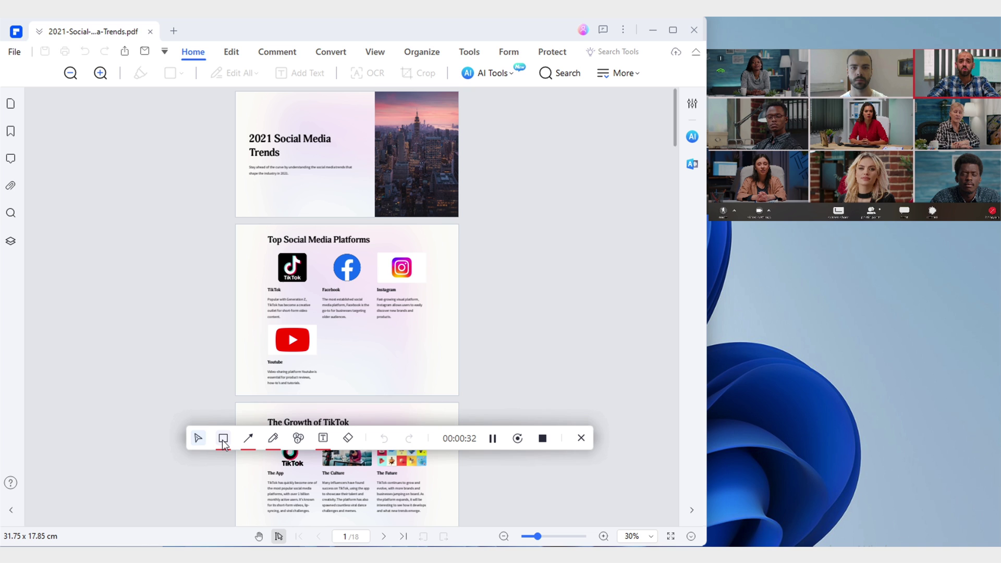
click(223, 438)
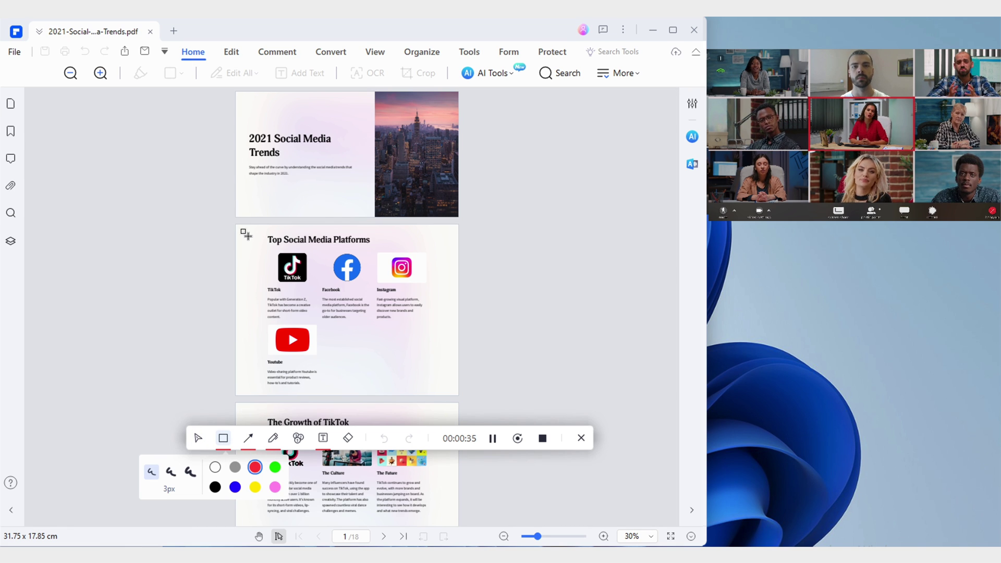
drag(239, 233, 412, 323)
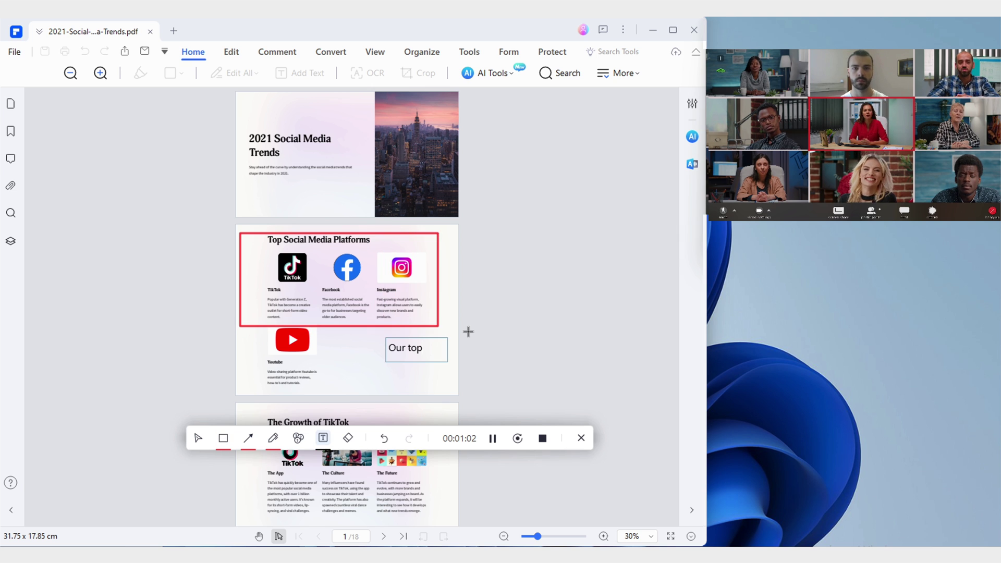
text(platforms)
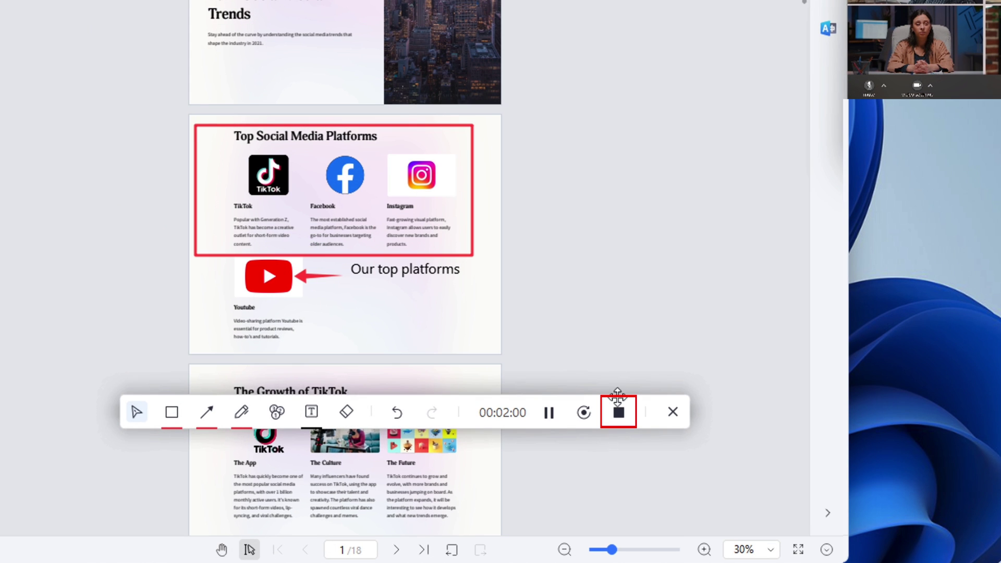
click(618, 411)
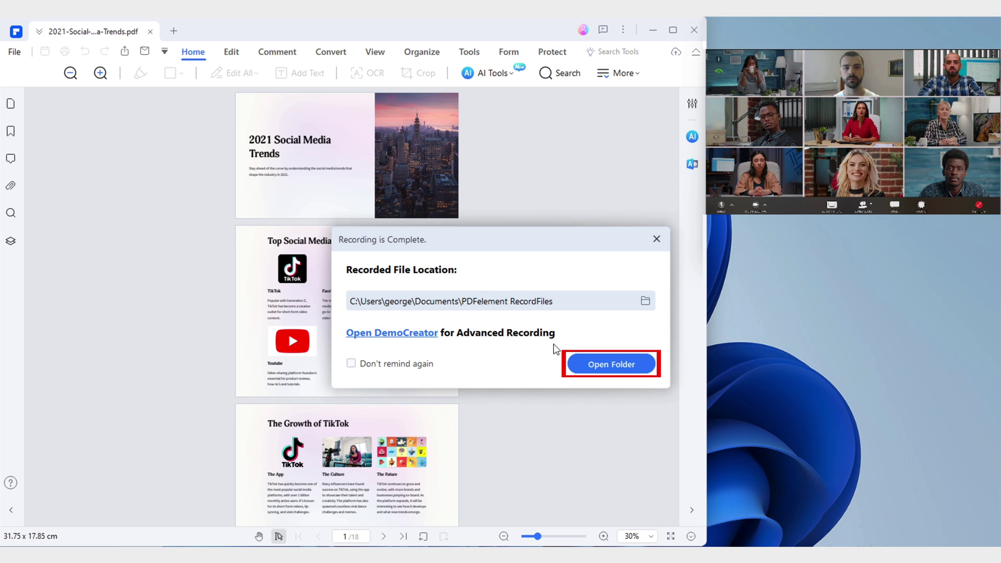
click(595, 363)
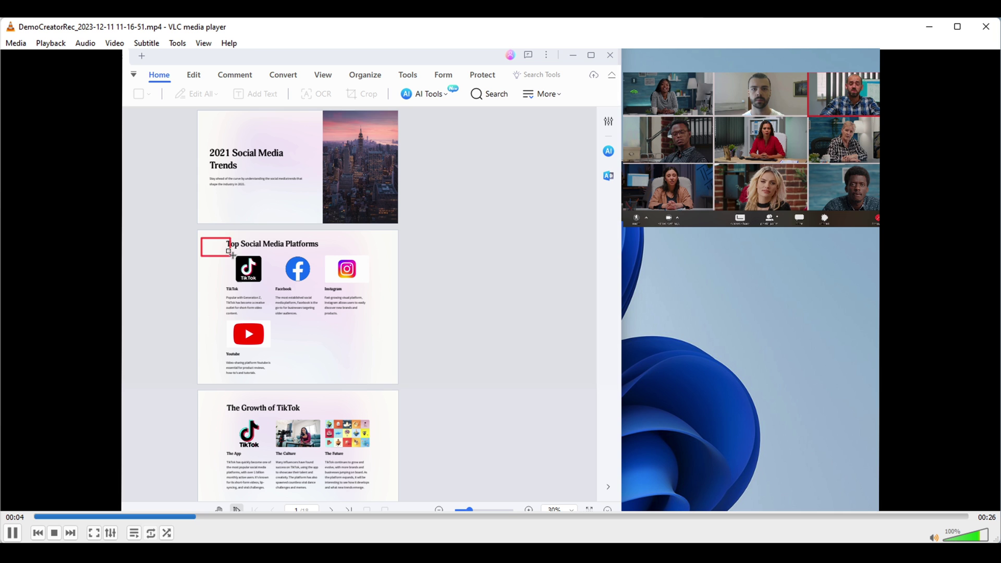